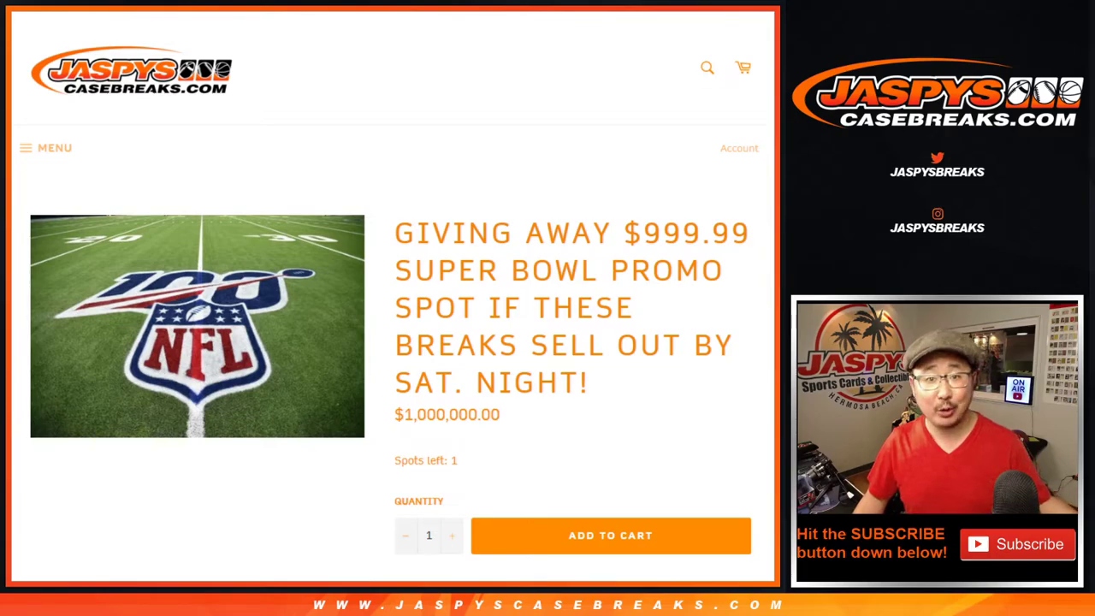
# - Highlight the list of qualifying breaks on the current page
pyautogui.scroll(-4, 394, 308)
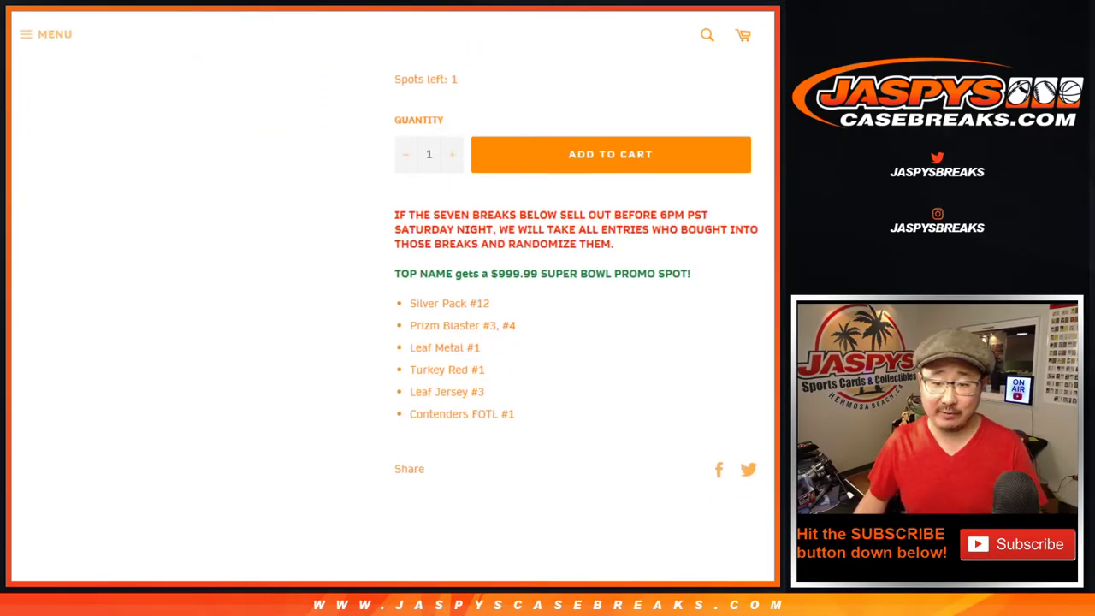
pyautogui.moveTo(409, 303)
pyautogui.mouseDown()
pyautogui.moveTo(517, 325)
pyautogui.moveTo(447, 370)
pyautogui.moveTo(466, 414)
pyautogui.moveTo(516, 414)
pyautogui.mouseUp()
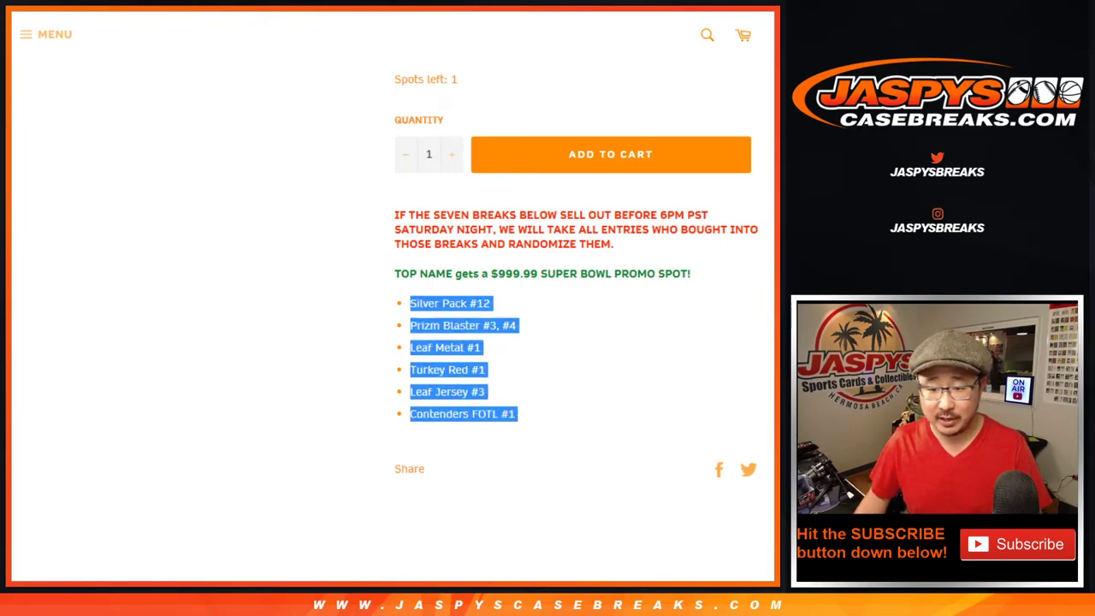
pyautogui.click(517, 414)
pyautogui.moveTo(442, 303)
pyautogui.mouseDown()
pyautogui.moveTo(517, 325)
pyautogui.moveTo(517, 414)
pyautogui.mouseUp()
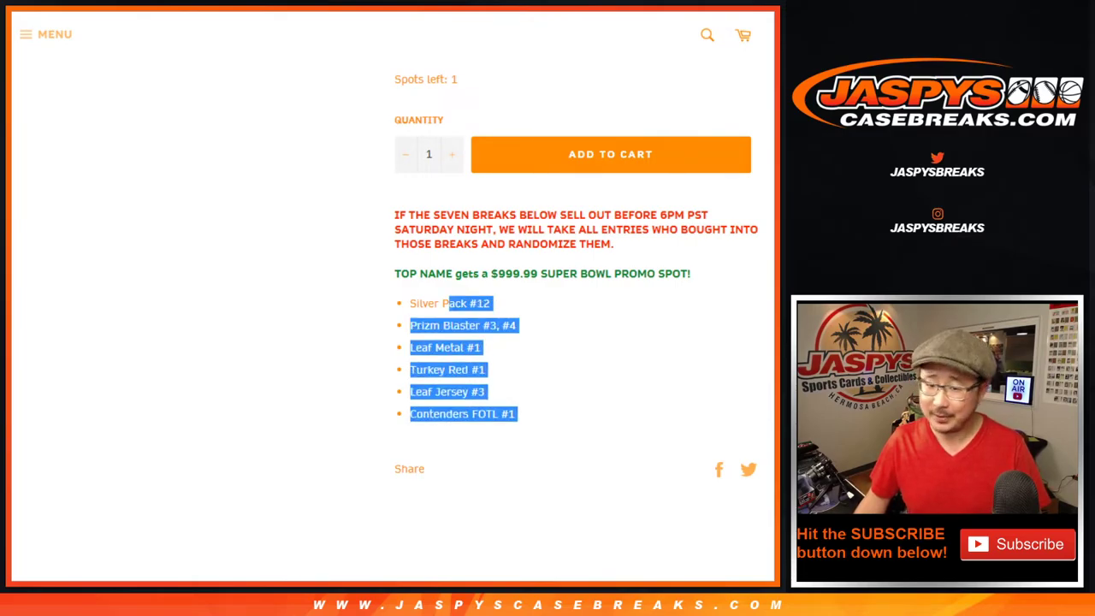
pyautogui.scroll(5, 393, 308)
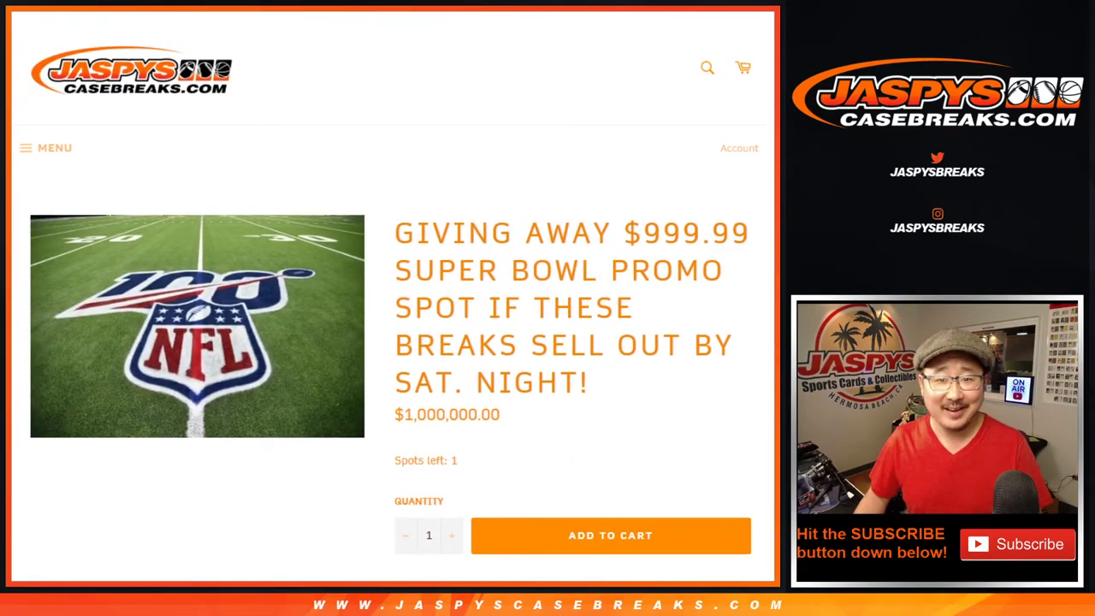
# - In the SB PROMO LIST sheet, select the entrant names from A1 through A212
pyautogui.hotkey('ctrl', 'Tab')
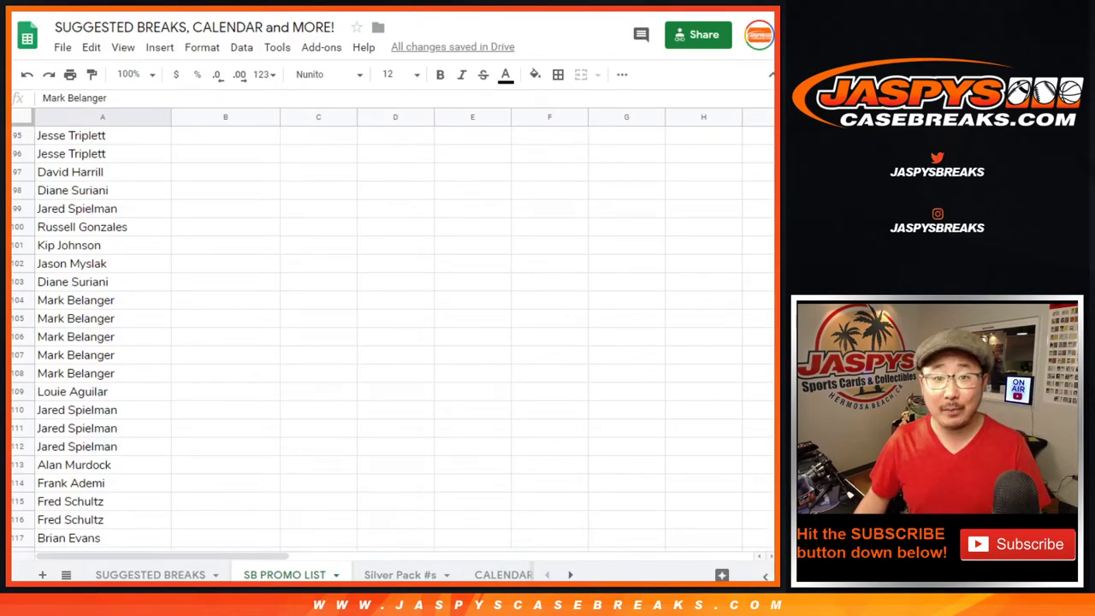
pyautogui.press('Up')
pyautogui.hotkey('ctrl', 'Up')
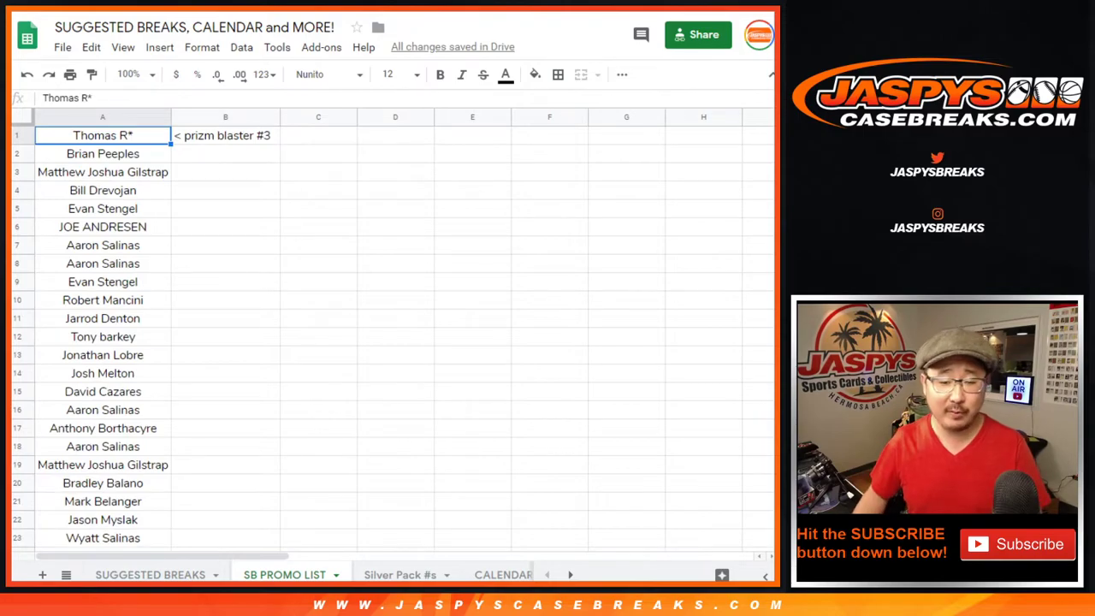
pyautogui.hotkey('shift', 'Down')
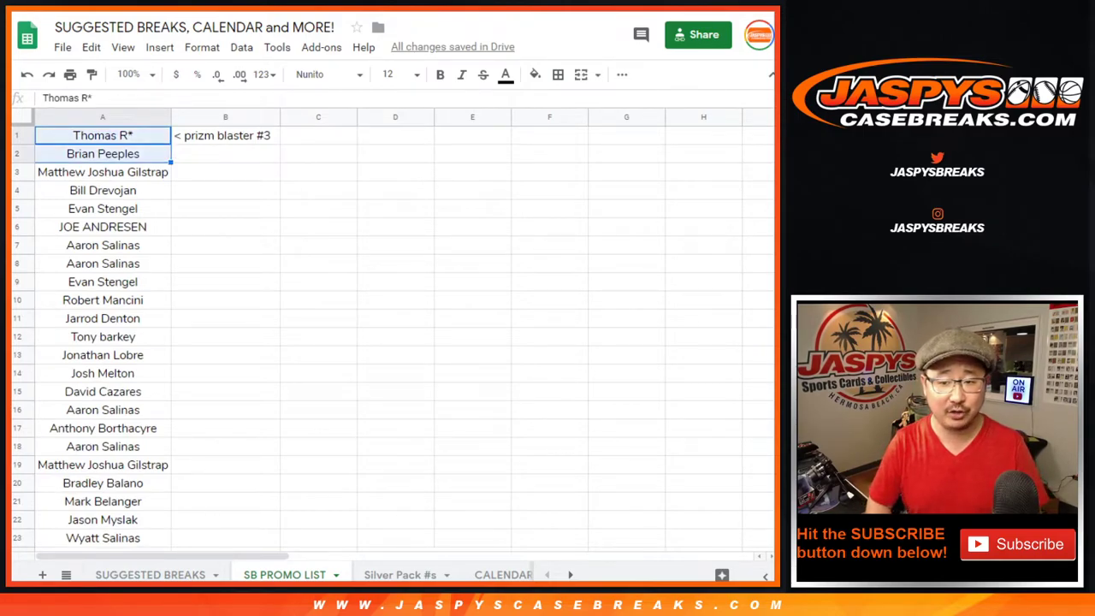
pyautogui.hotkey('shift', 'Down')
pyautogui.hotkey('shift', 'Down')
pyautogui.hotkey('shift', 'Down')
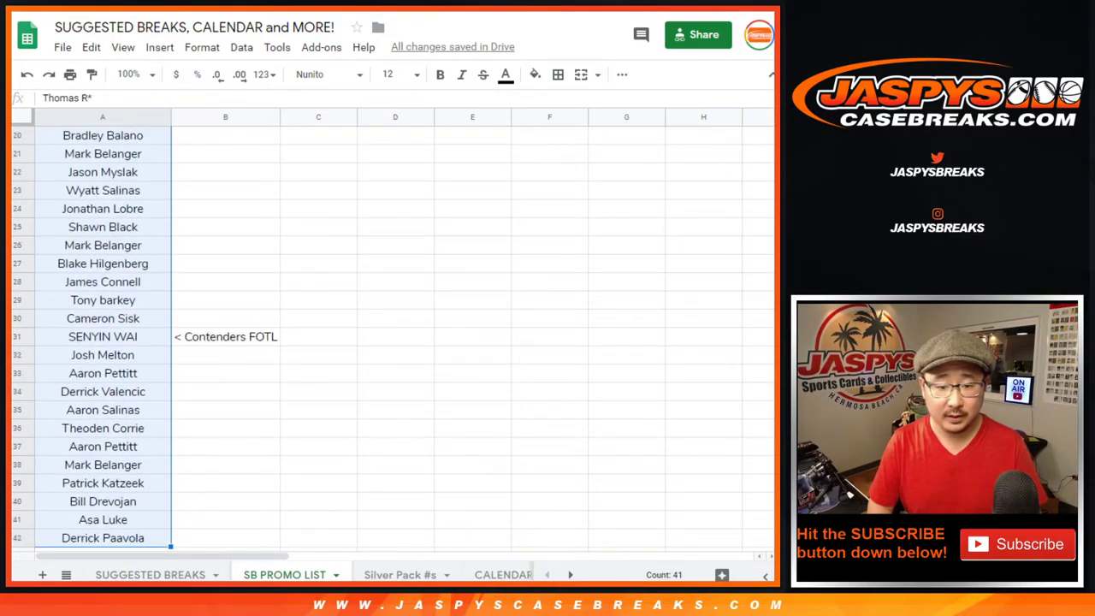
pyautogui.hotkey('shift', 'Down')
pyautogui.hotkey('shift', 'Down')
pyautogui.hotkey('shift', 'Down')
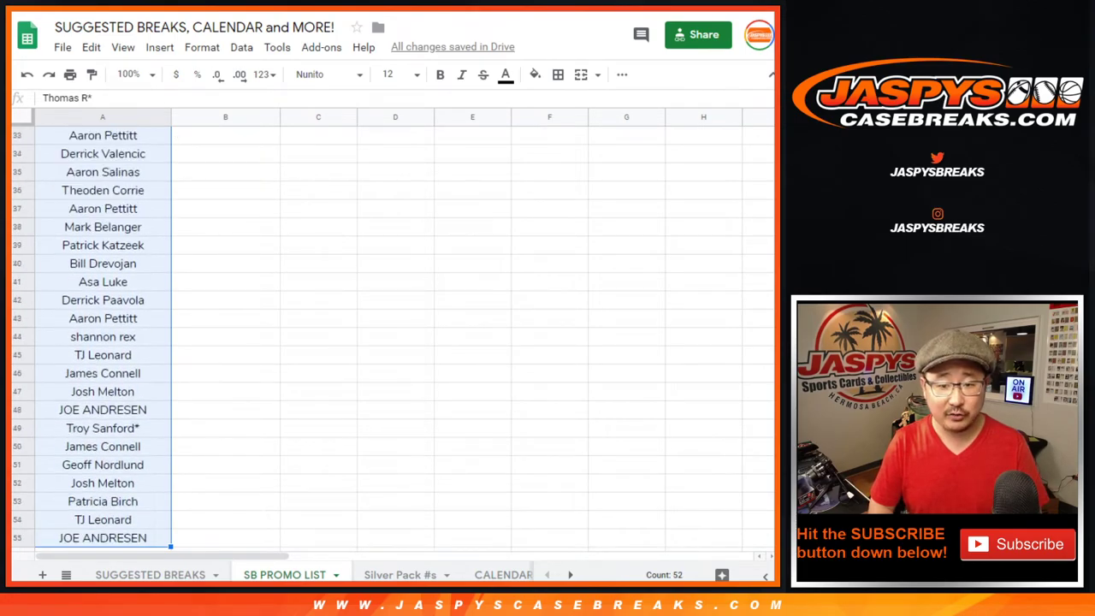
pyautogui.hotkey('shift', 'Down')
pyautogui.hotkey('shift', 'Down')
pyautogui.hotkey('shift', 'Down')
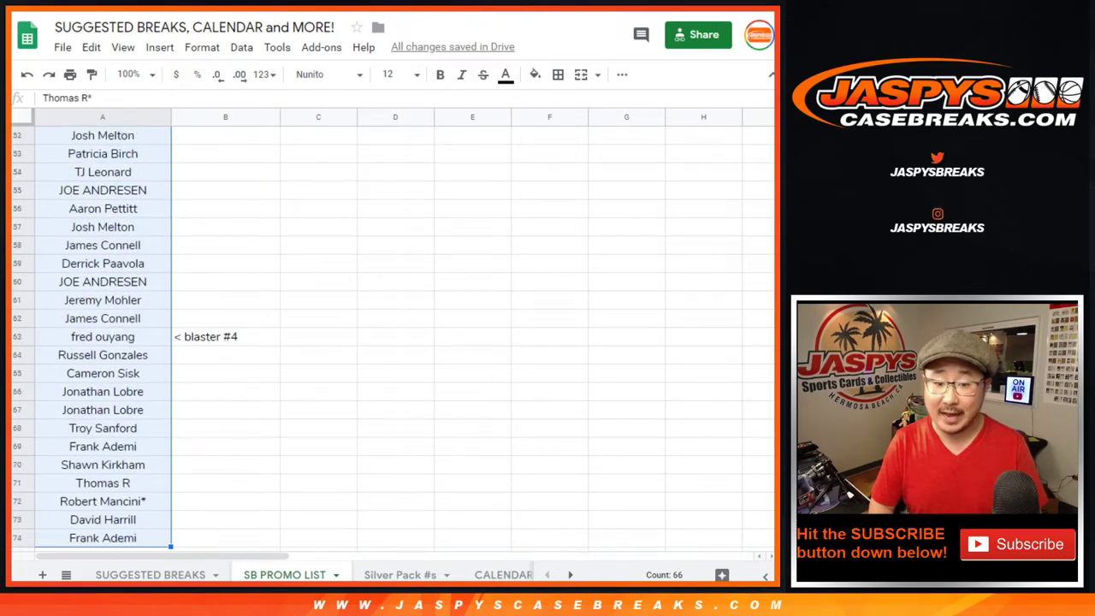
pyautogui.hotkey('shift', 'Down')
pyautogui.hotkey('shift', 'Down')
pyautogui.hotkey('shift', 'Down')
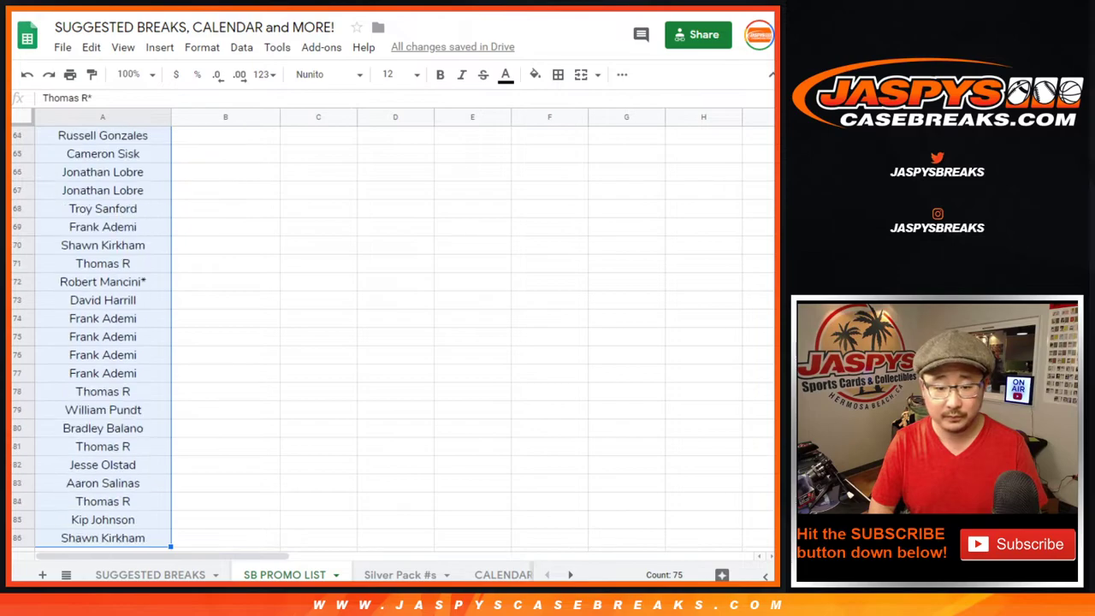
pyautogui.hotkey('shift', 'Down')
pyautogui.hotkey('shift', 'Down')
pyautogui.hotkey('shift', 'Down')
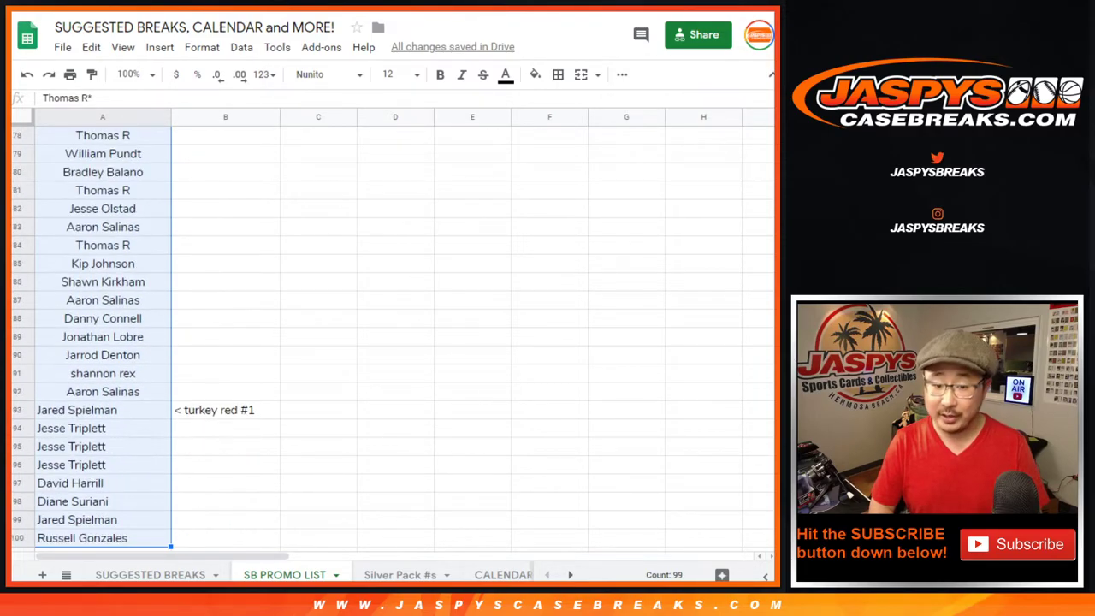
pyautogui.hotkey('shift', 'Down')
pyautogui.hotkey('shift', 'Down')
pyautogui.hotkey('shift', 'Down')
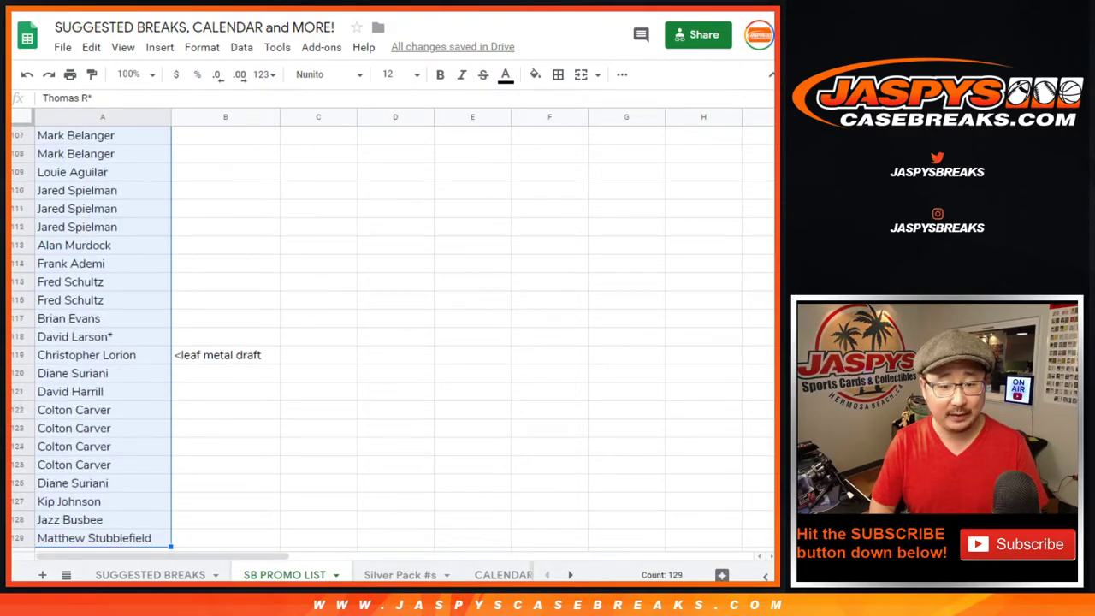
pyautogui.hotkey('shift', 'Down')
pyautogui.hotkey('shift', 'Down')
pyautogui.hotkey('shift', 'Down')
pyautogui.hotkey('shift', 'Down')
pyautogui.hotkey('shift', 'Down')
pyautogui.hotkey('shift', 'Down')
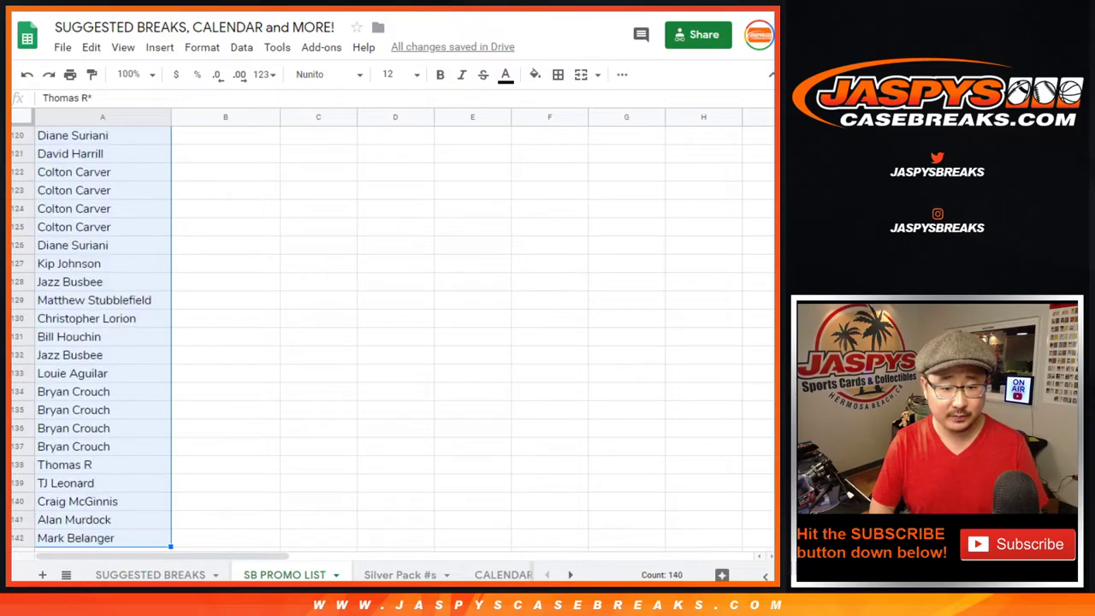
pyautogui.hotkey('shift', 'Down')
pyautogui.hotkey('shift', 'Down')
pyautogui.hotkey('shift', 'Down')
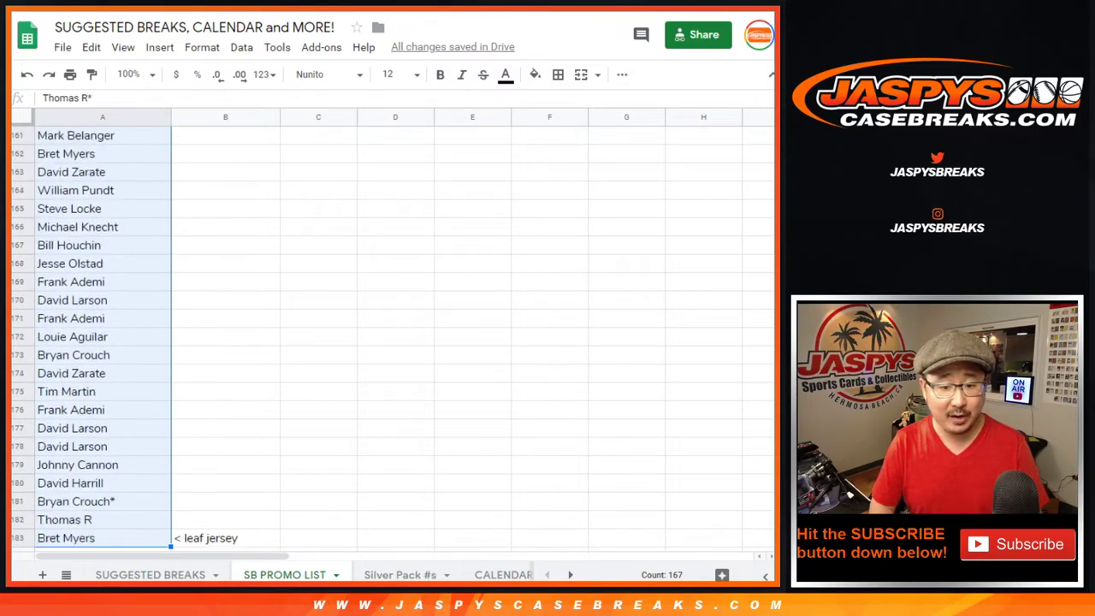
pyautogui.hotkey('shift', 'Down')
pyautogui.hotkey('shift', 'Down')
pyautogui.hotkey('shift', 'Down')
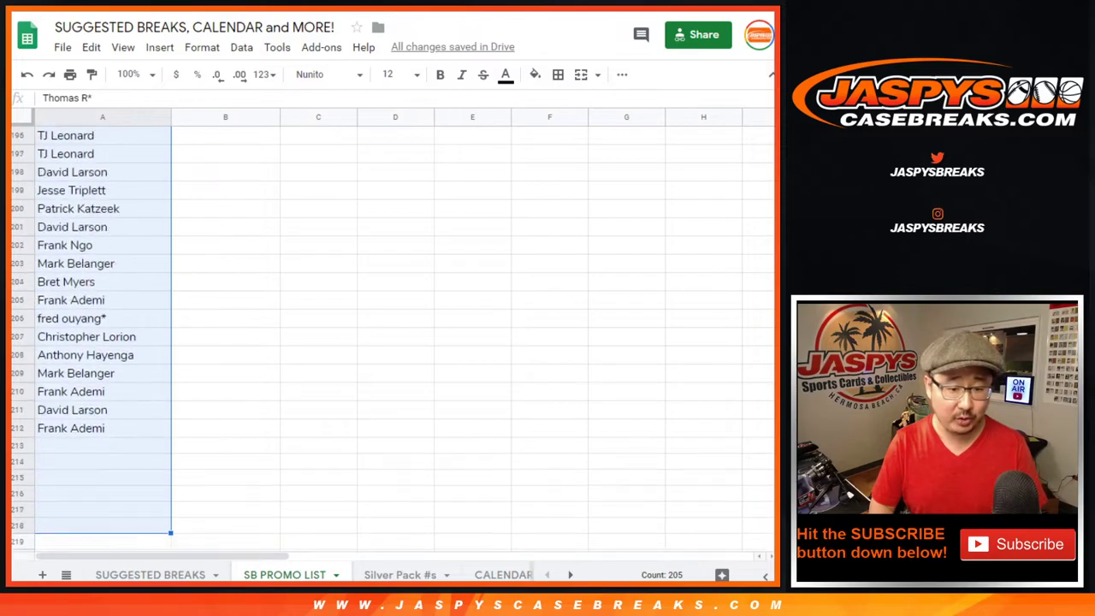
pyautogui.hotkey('shift', 'Up')
pyautogui.hotkey('shift', 'Up')
pyautogui.hotkey('shift', 'Up')
pyautogui.hotkey('shift', 'Up')
pyautogui.hotkey('shift', 'Up')
pyautogui.hotkey('shift', 'Up')
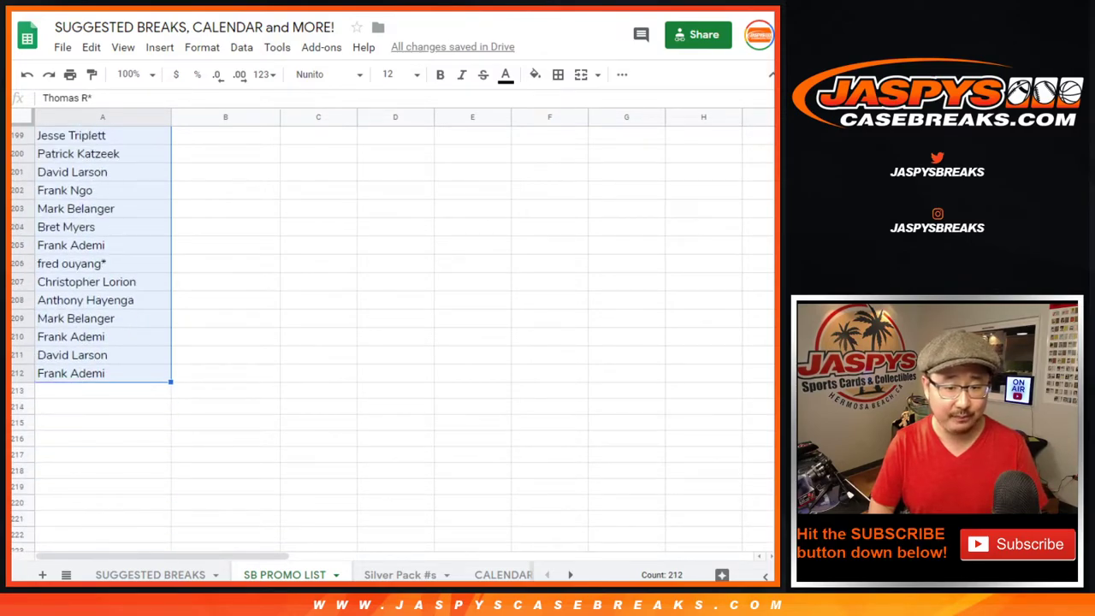
# - Copy the 212 names and paste them into RANDOM.ORG's List Randomizer entry box
pyautogui.hotkey('ctrl', 'c')
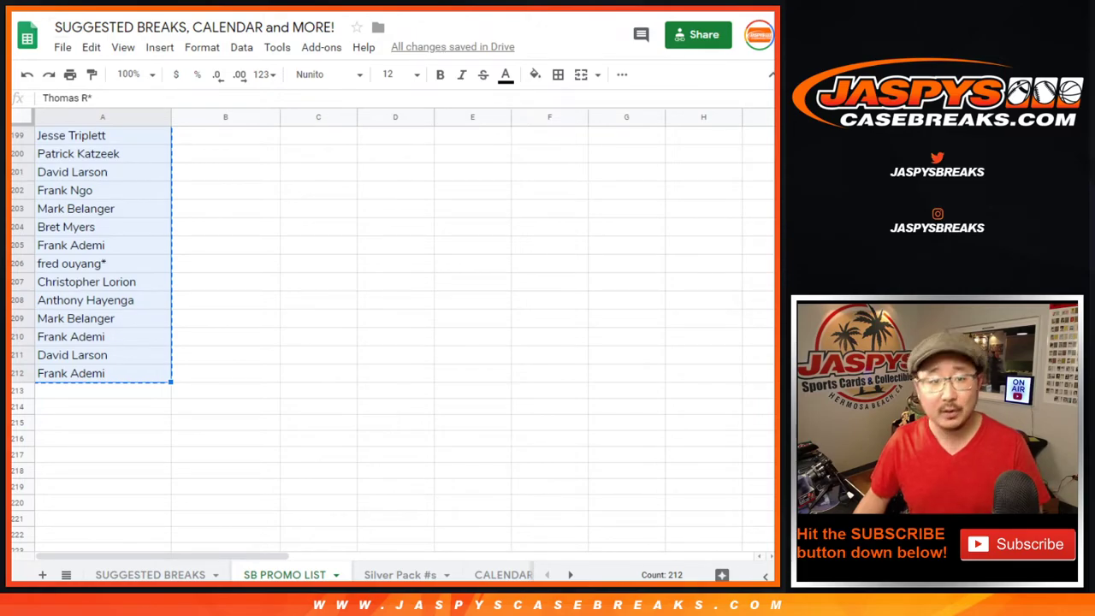
pyautogui.hotkey('ctrl', 'Tab')
pyautogui.hotkey('ctrl', 'v')
pyautogui.scroll(-3, 390, 342)
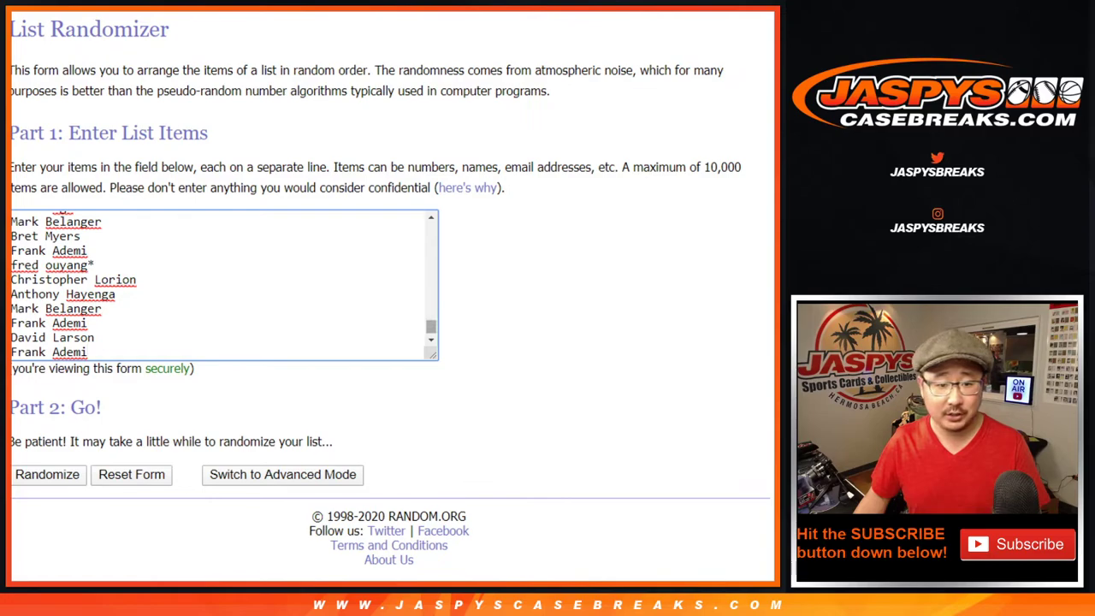
pyautogui.moveTo(431, 327); pyautogui.dragTo(431, 228)
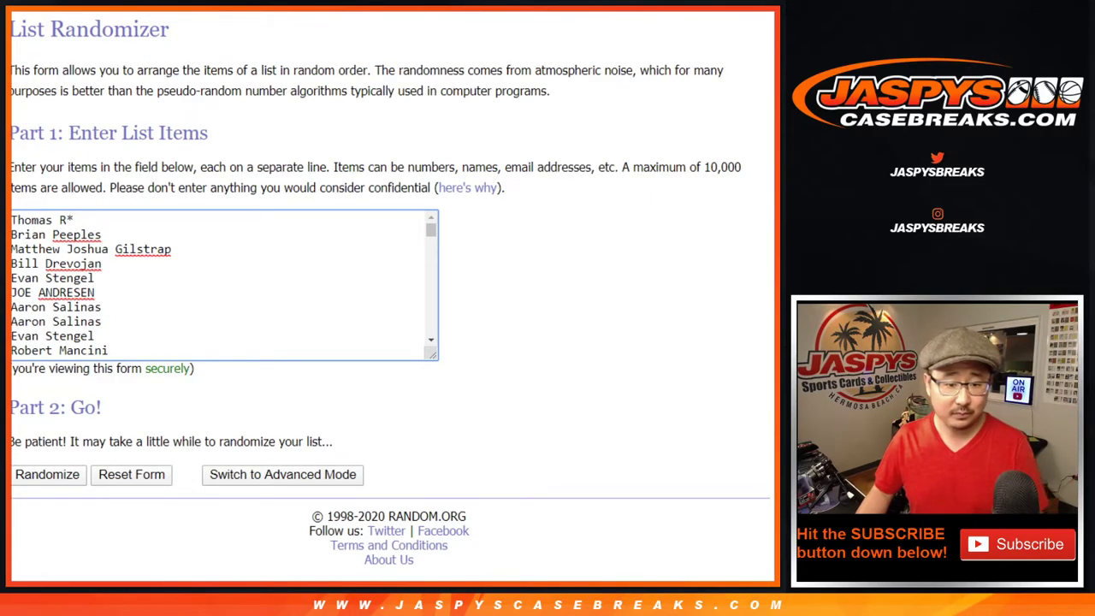
# - Randomize the 212-name list seven times and confirm the page shows 7 randomizations
pyautogui.click(47, 474)
pyautogui.scroll(-20, 47, 474)
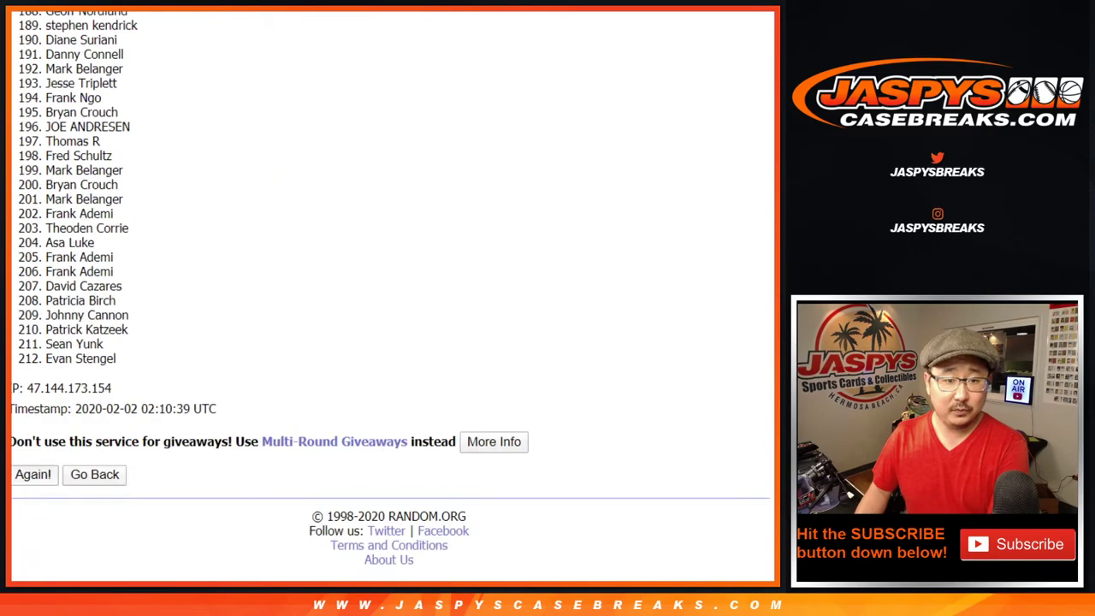
pyautogui.click(35, 474)
pyautogui.scroll(-20, 390, 295)
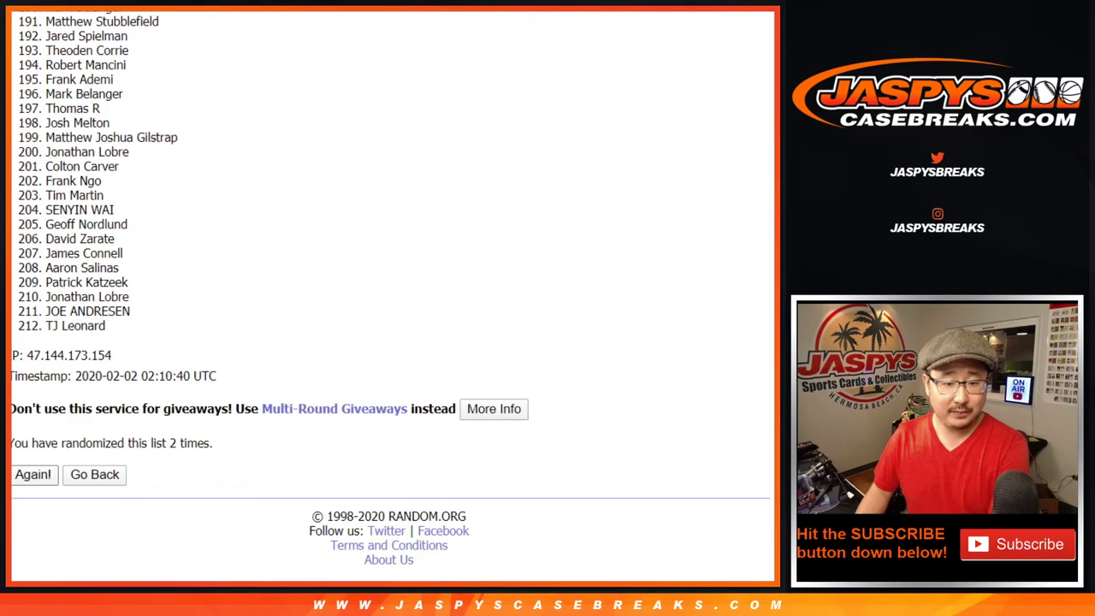
pyautogui.click(32, 474)
pyautogui.click(32, 474)
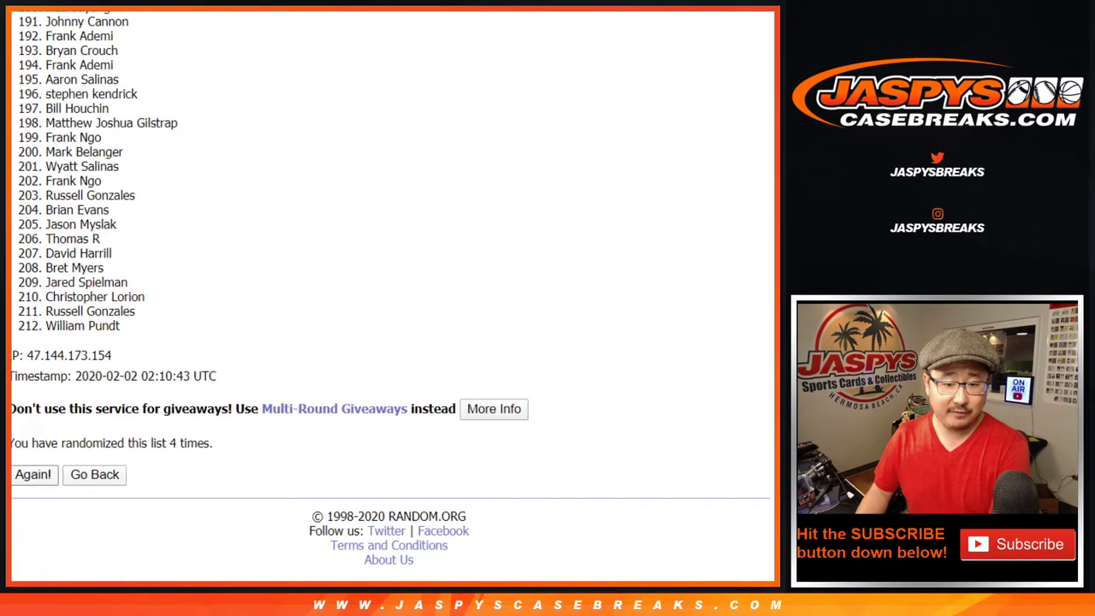
pyautogui.click(32, 474)
pyautogui.click(32, 474)
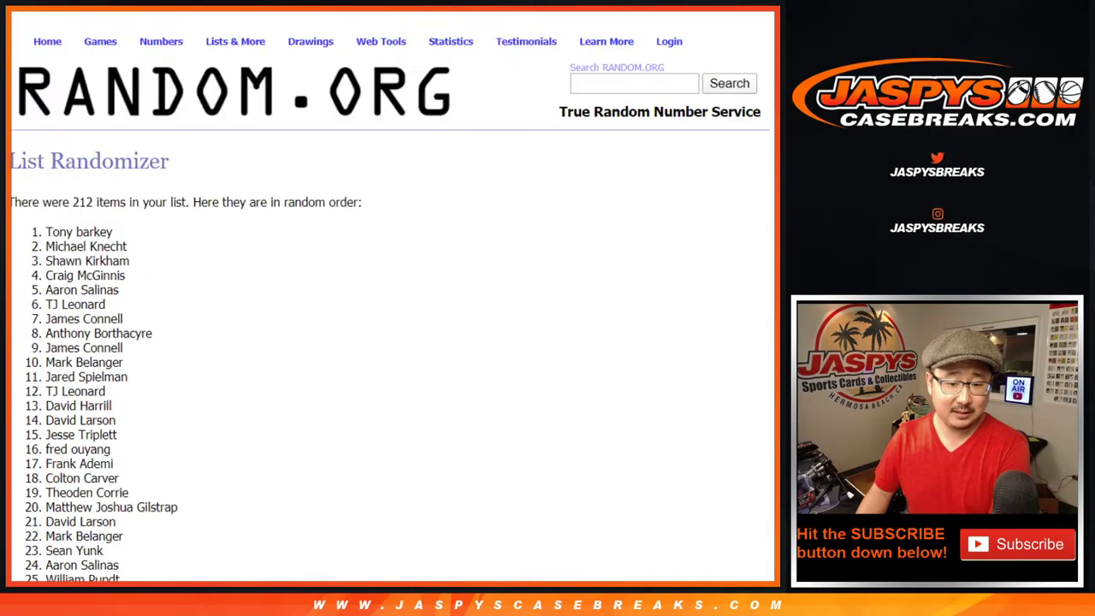
pyautogui.scroll(-20, 390, 295)
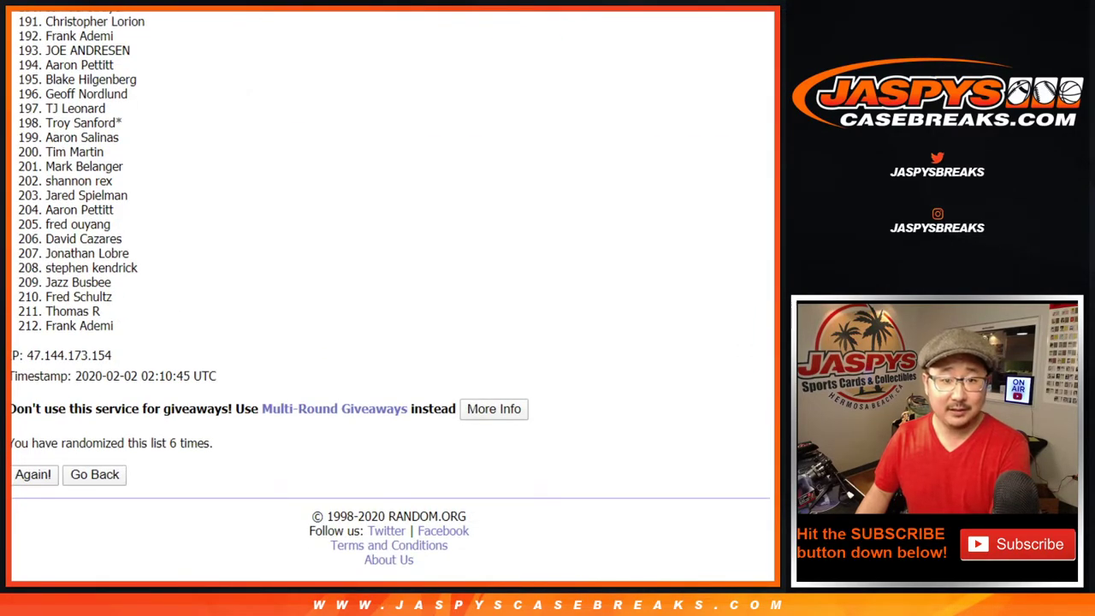
pyautogui.click(33, 474)
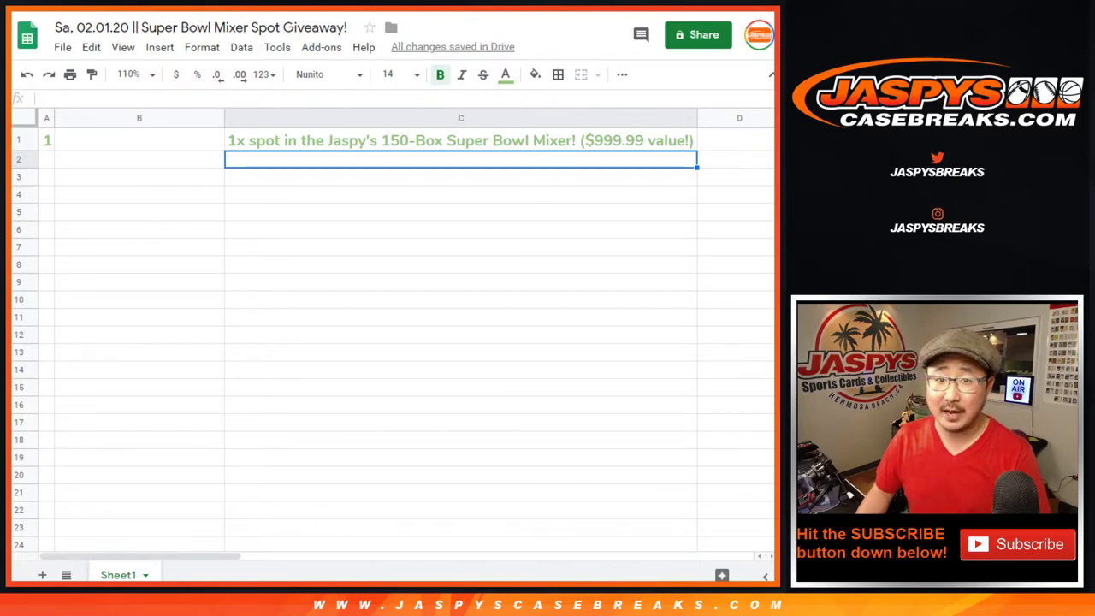
pyautogui.moveTo(168, 443); pyautogui.dragTo(212, 442)
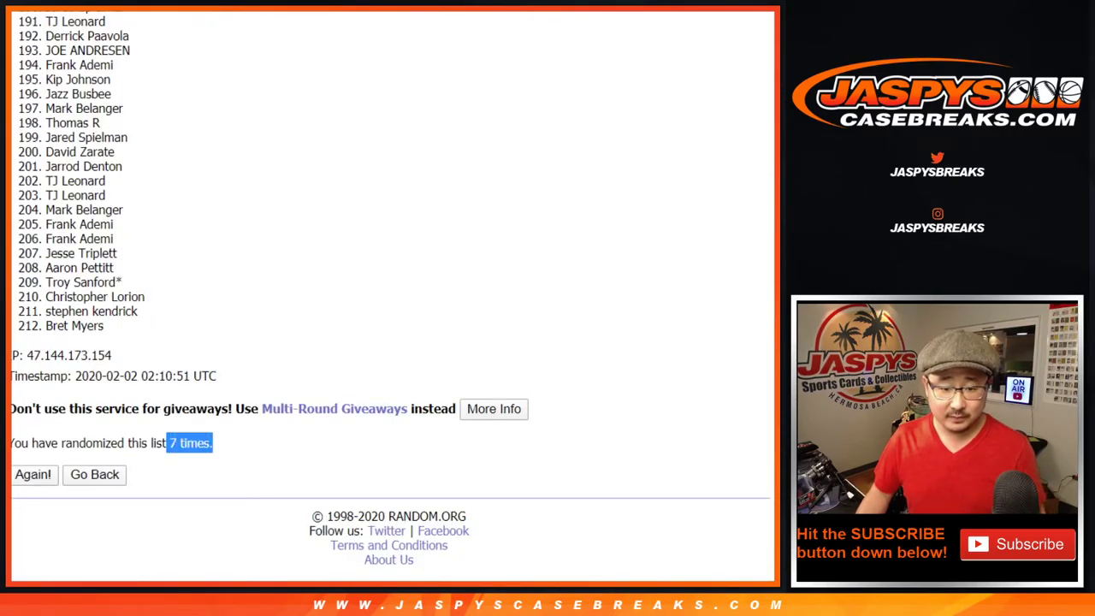
pyautogui.scroll(1, 390, 295)
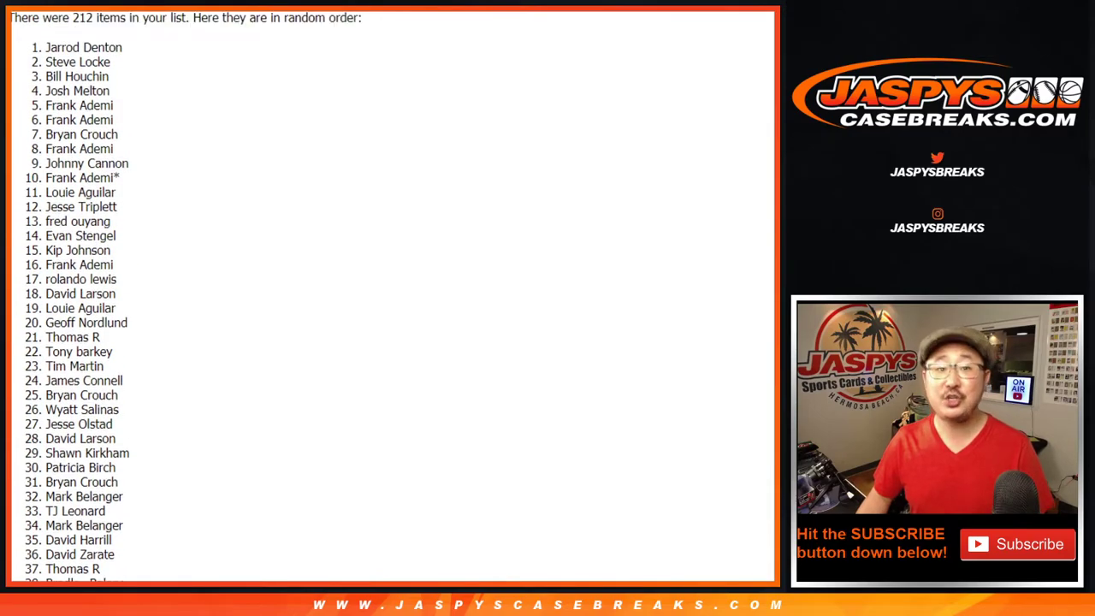
pyautogui.scroll(8, 389, 295)
# - Select the entire randomized list, from entry 1 through entry 212
pyautogui.moveTo(57, 232); pyautogui.dragTo(122, 232)
pyautogui.click(73, 232)
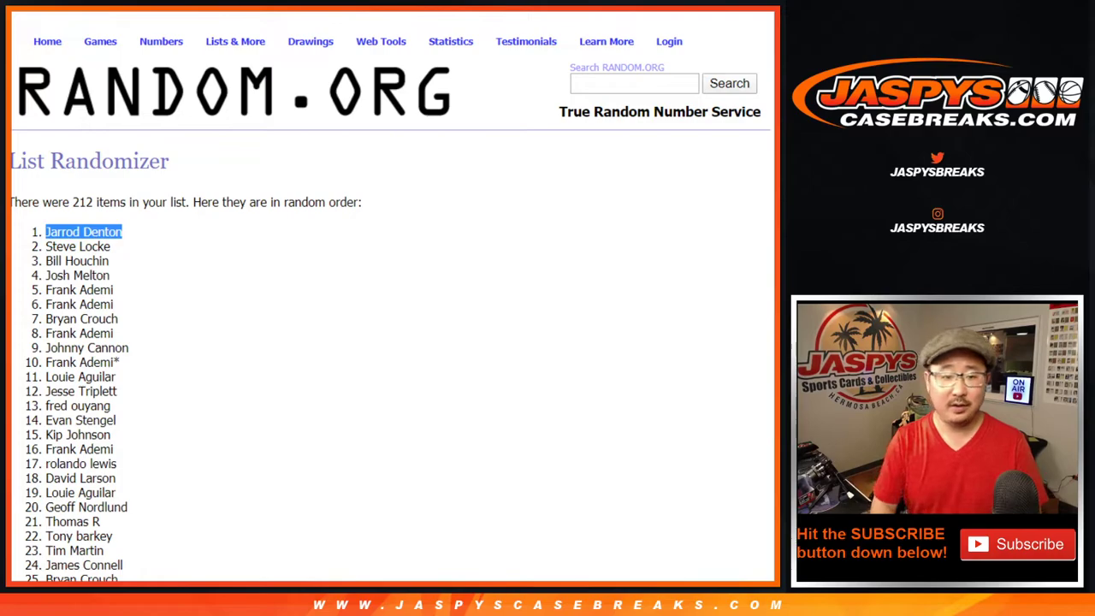
pyautogui.scroll(-1, 389, 342)
pyautogui.press('End')
pyautogui.press('Home')
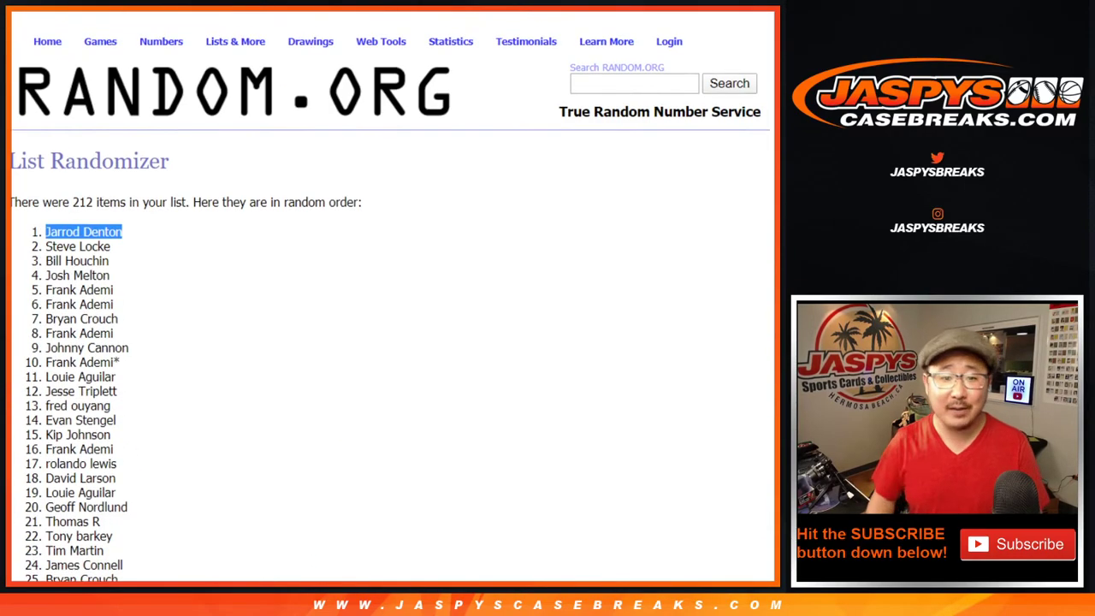
pyautogui.press('Escape')
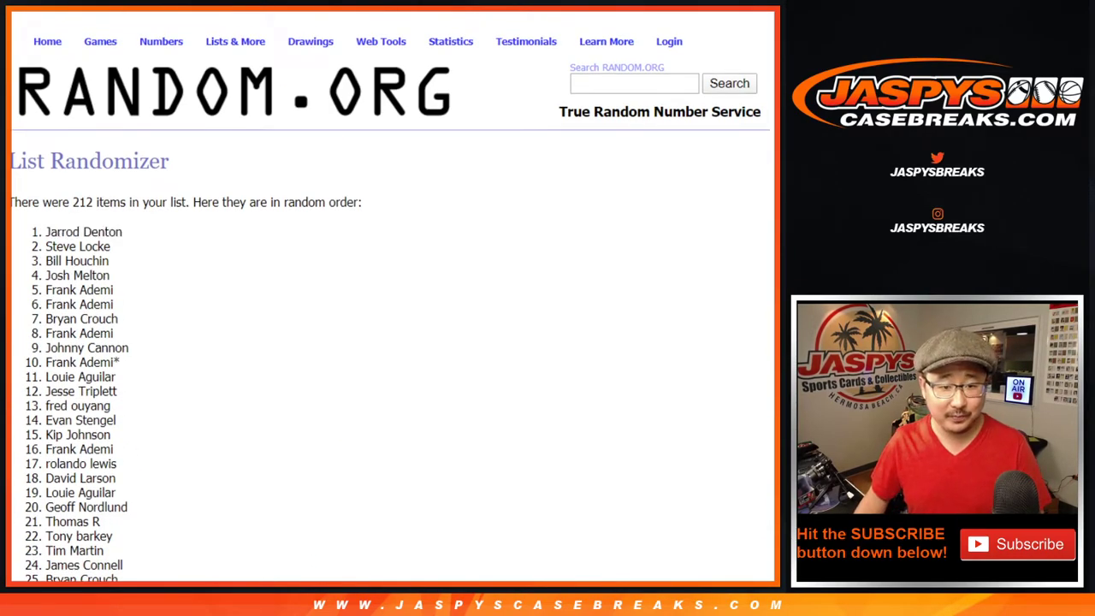
pyautogui.moveTo(45, 232)
pyautogui.mouseDown()
pyautogui.moveTo(51, 582)
pyautogui.moveTo(124, 283)
pyautogui.moveTo(104, 326)
pyautogui.mouseUp()
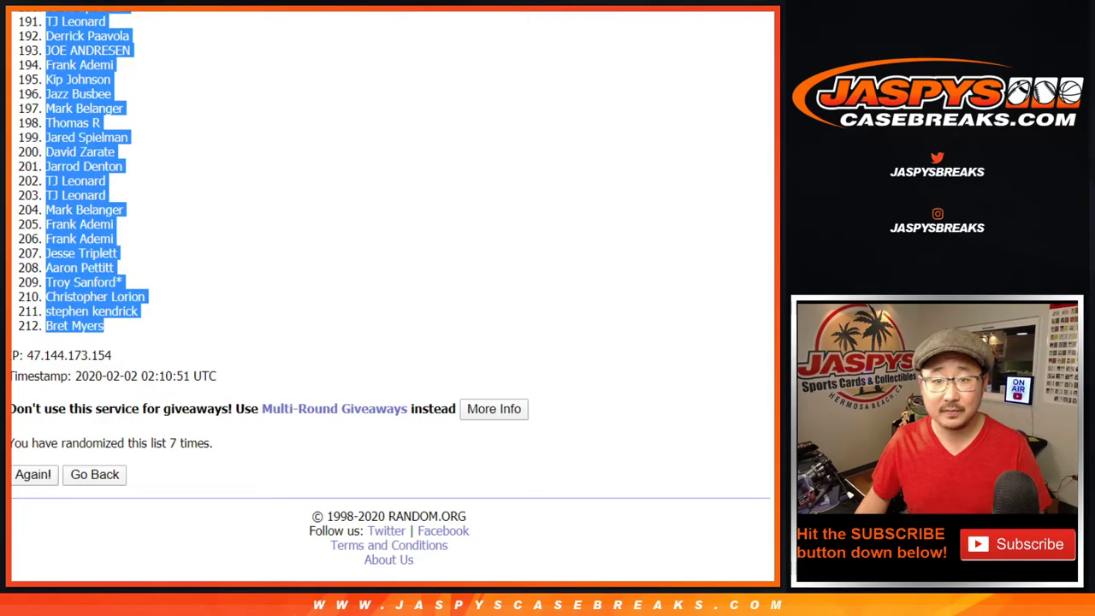
# - Paste the randomized names into column B of the giveaway sheet starting at B1
pyautogui.hotkey('ctrl', 'c')
pyautogui.hotkey('alt', 'Tab')
pyautogui.click(139, 143)
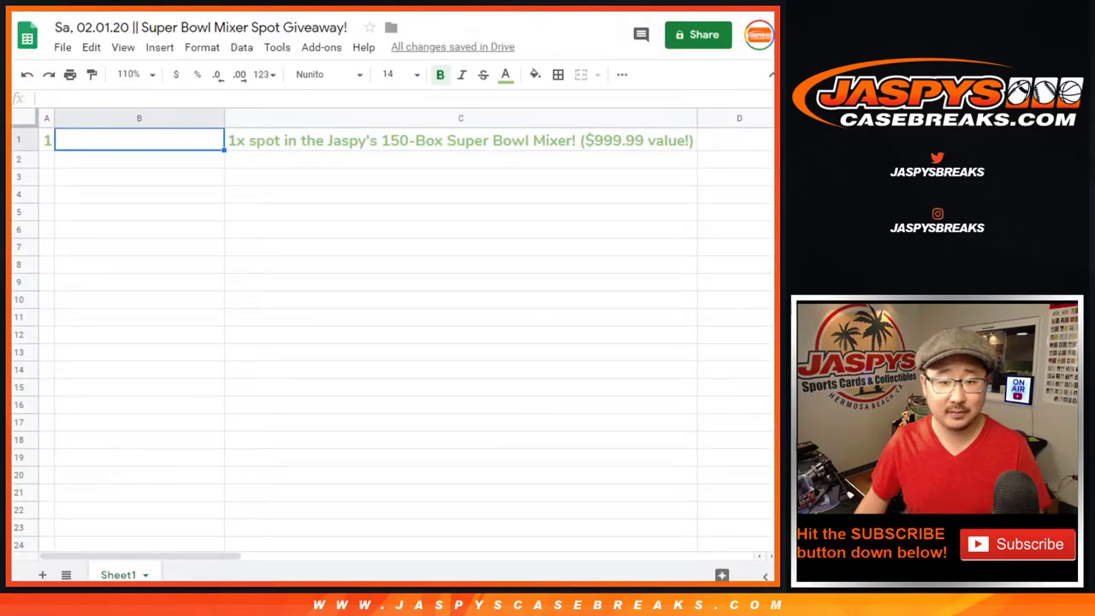
pyautogui.hotkey('ctrl', 'v')
# - Format the top name in B1 as Nunito, size 14, bold
pyautogui.click(139, 142)
pyautogui.click(329, 74)
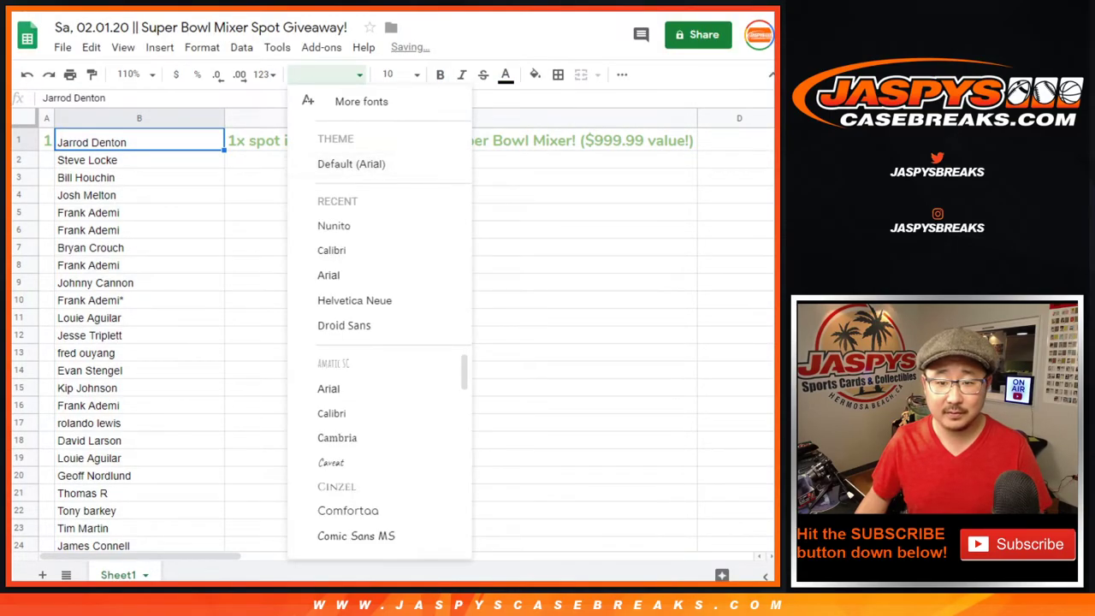
pyautogui.click(334, 226)
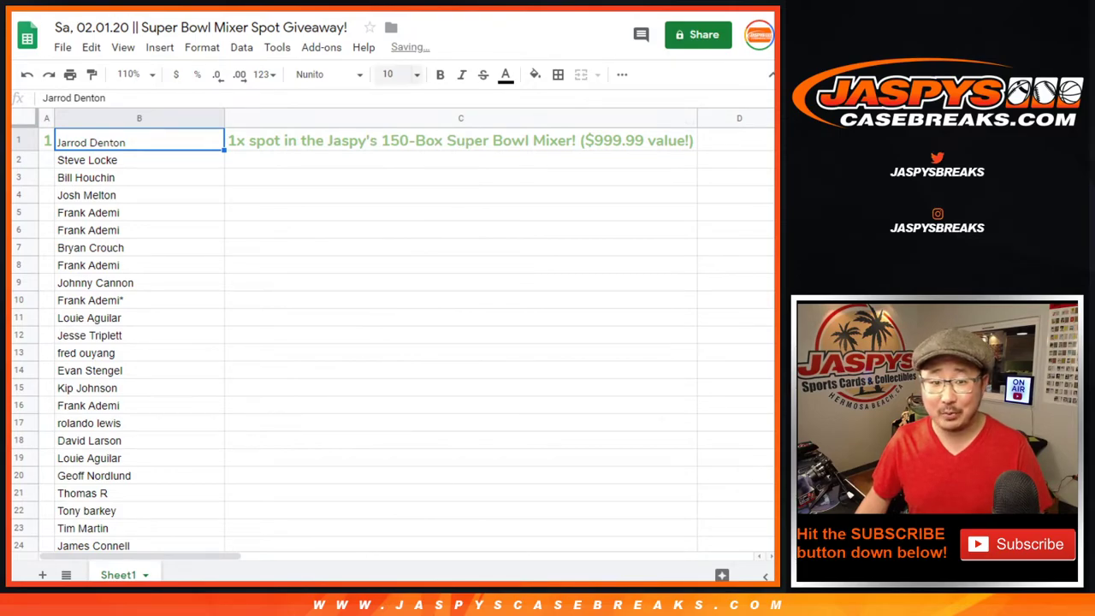
pyautogui.click(394, 74)
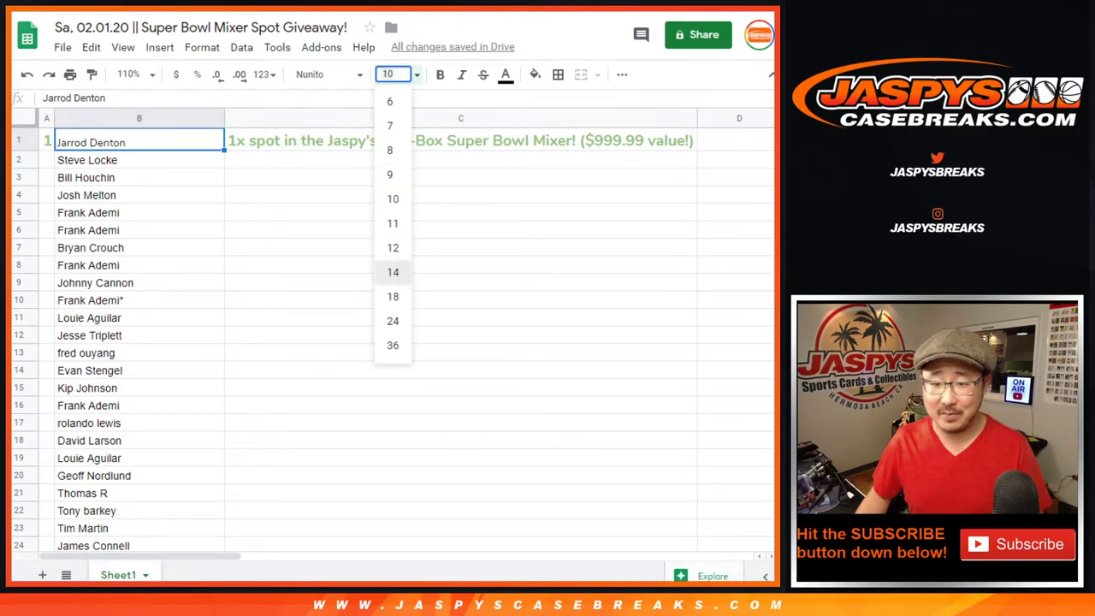
pyautogui.click(392, 272)
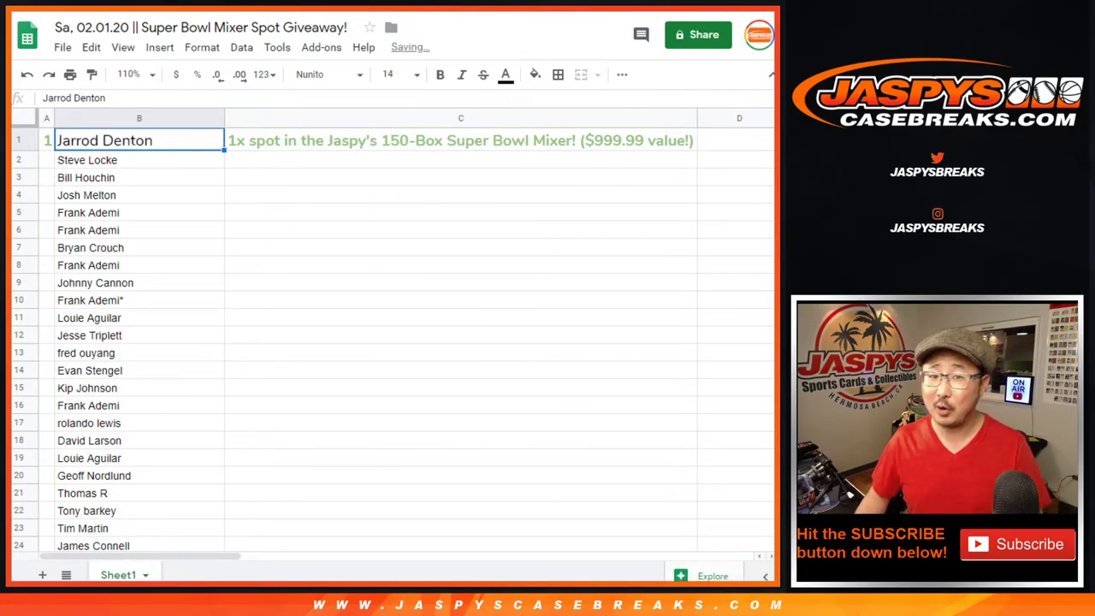
pyautogui.hotkey('ctrl', 'b')
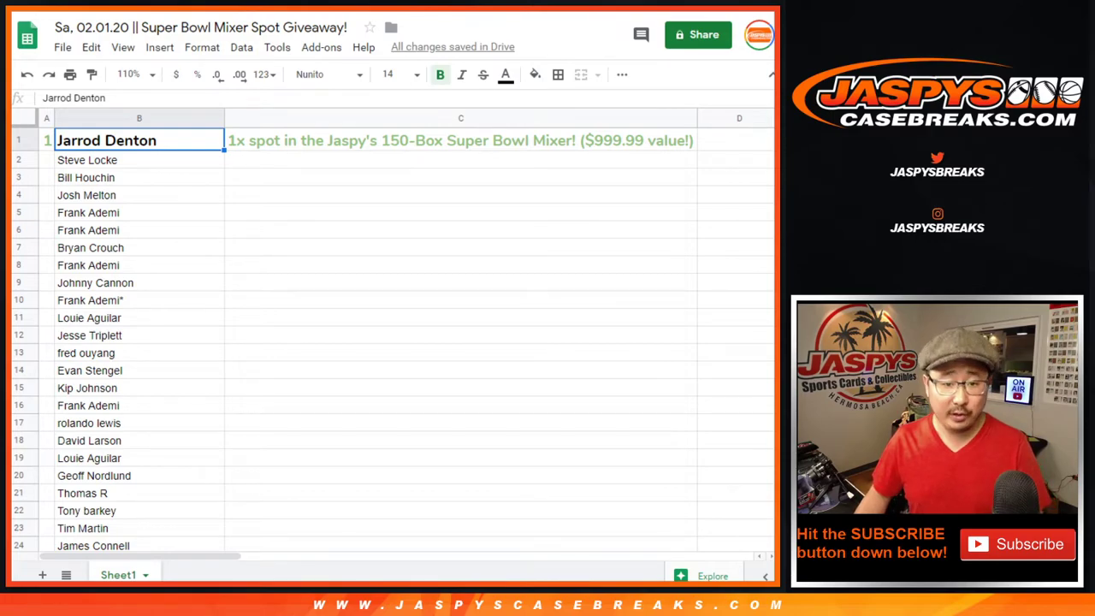
# - Append ^ to the winner's name in B1 to mark it
pyautogui.press('Return')
pyautogui.write('^')
pyautogui.press('Return')
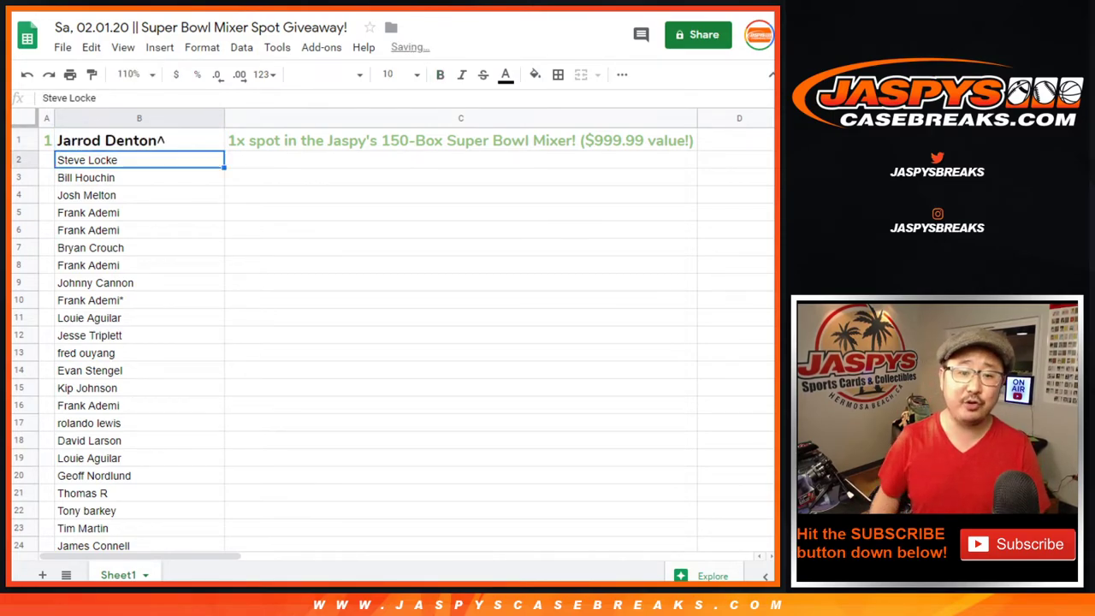
pyautogui.click(139, 141)
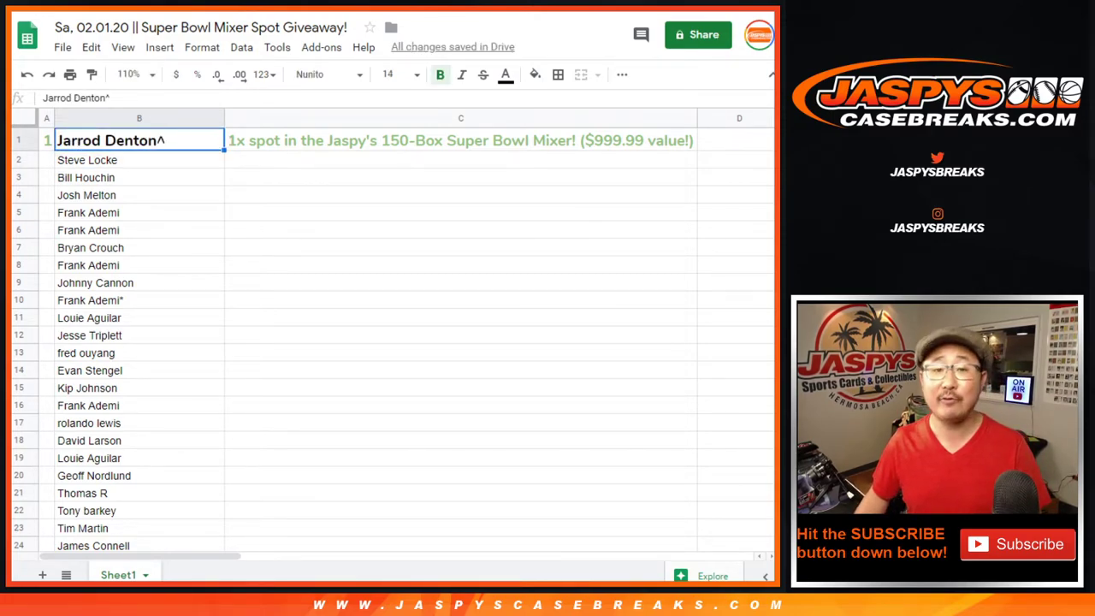